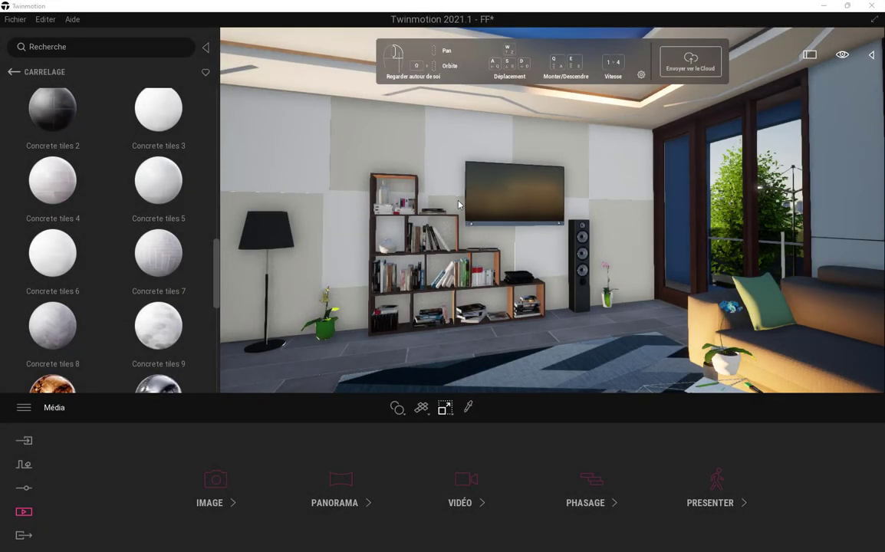
Apply the Video sample material from the library's Vidéos materials to the wall-mounted TV screen
left_click(13, 73)
left_click(14, 73)
left_click(53, 134)
left_click_drag(216, 221, 216, 368)
left_click(161, 315)
left_click_drag(52, 115, 519, 197)
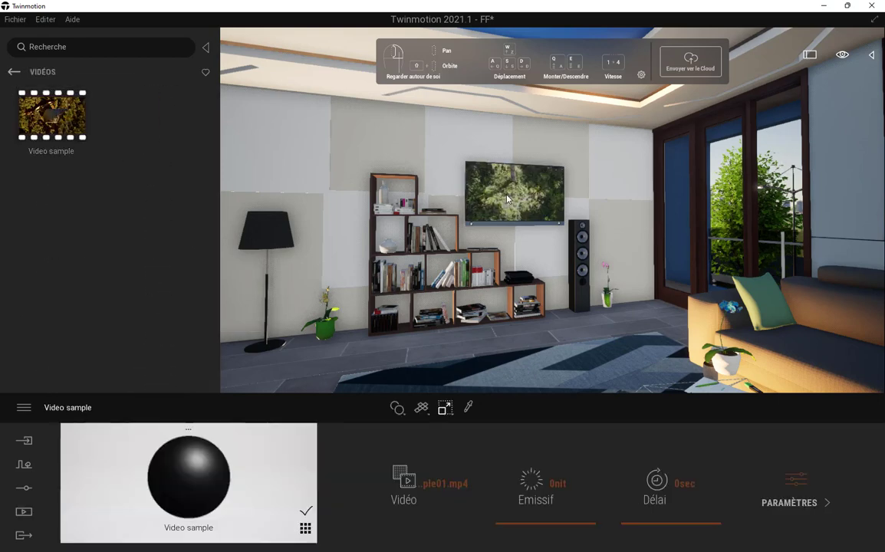
Replace the sample clip in the TV screen's video material with the "Qui croira verra" video file from the Bureau folder
mouse_move(409, 485)
left_click(336, 403)
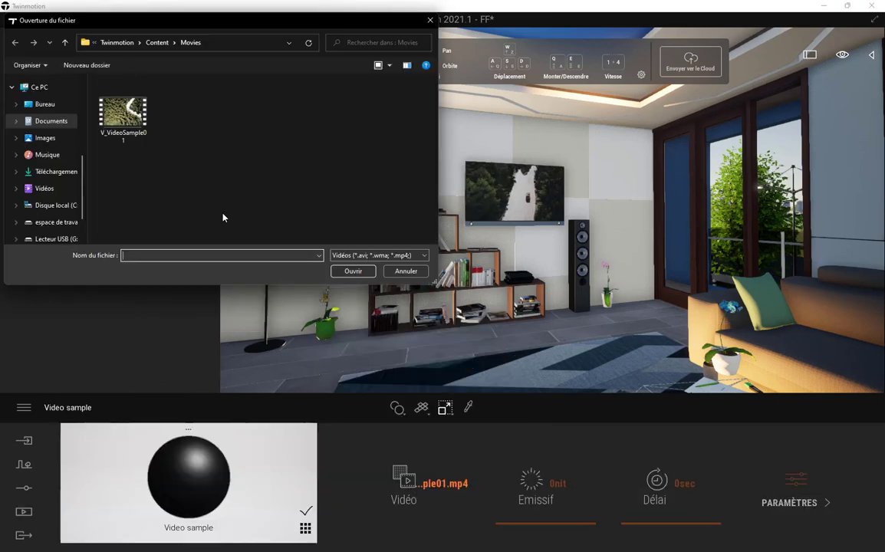
left_click(45, 104)
double_click(320, 198)
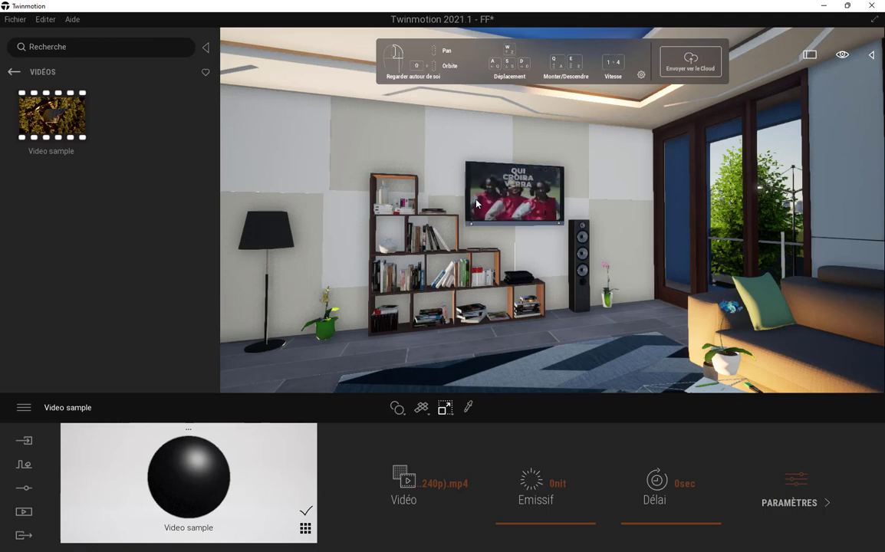
scroll(473, 205, "up", 5)
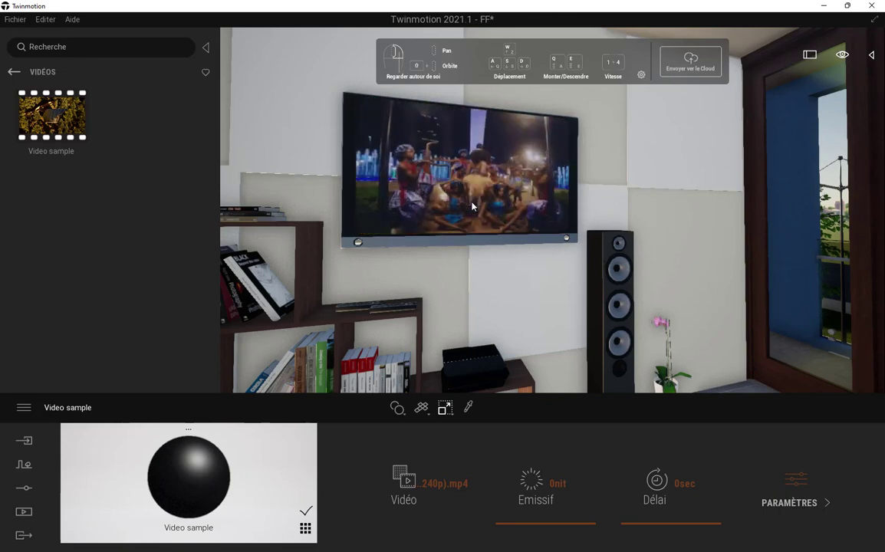
left_click(622, 296)
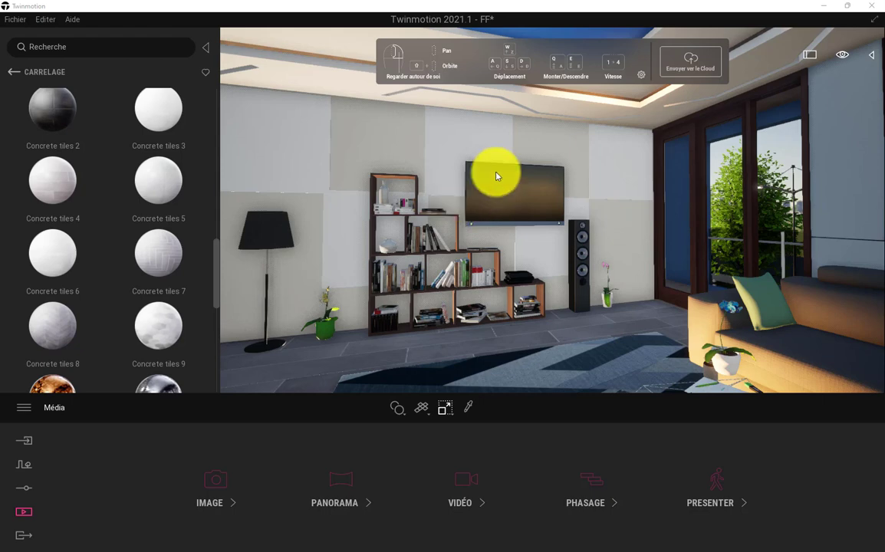
Find the Video sample material in the Vidéos category of Matériaux and apply it to the blank TV screen
left_click(13, 73)
left_click(11, 73)
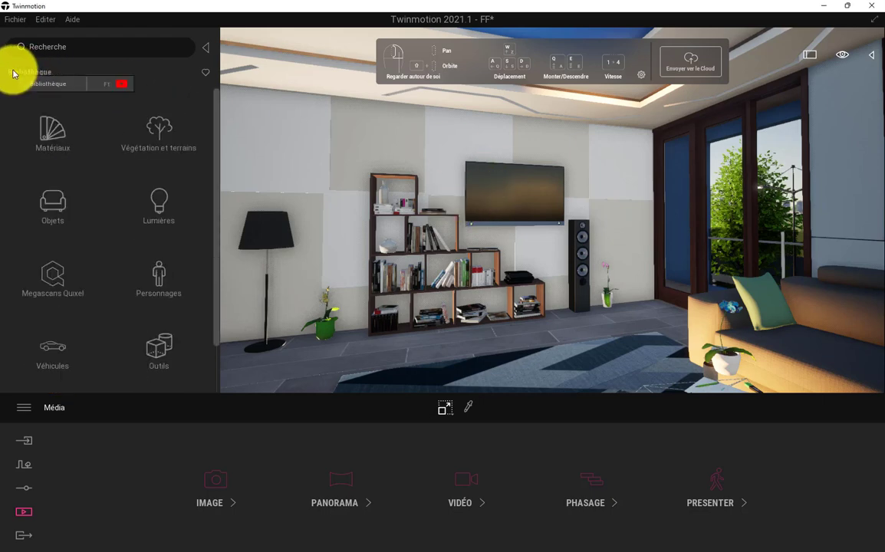
left_click(50, 134)
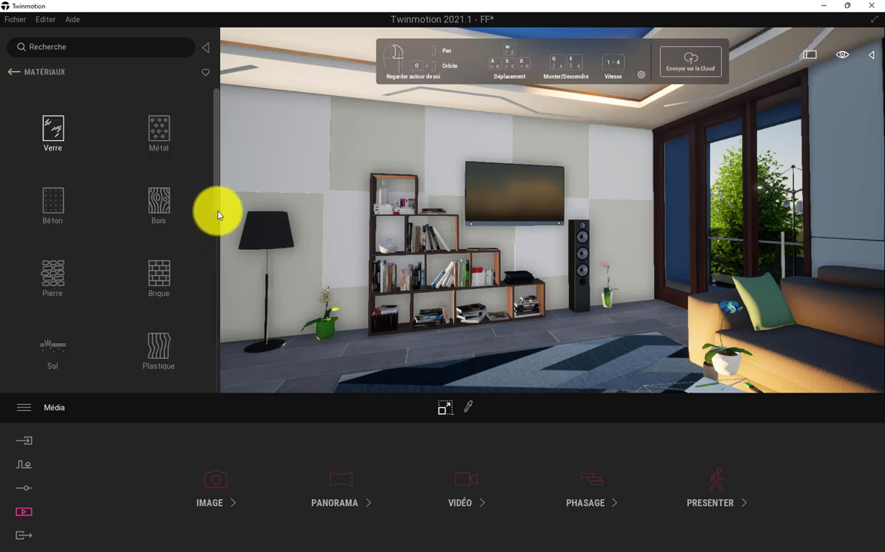
scroll(213, 306, "down", 5)
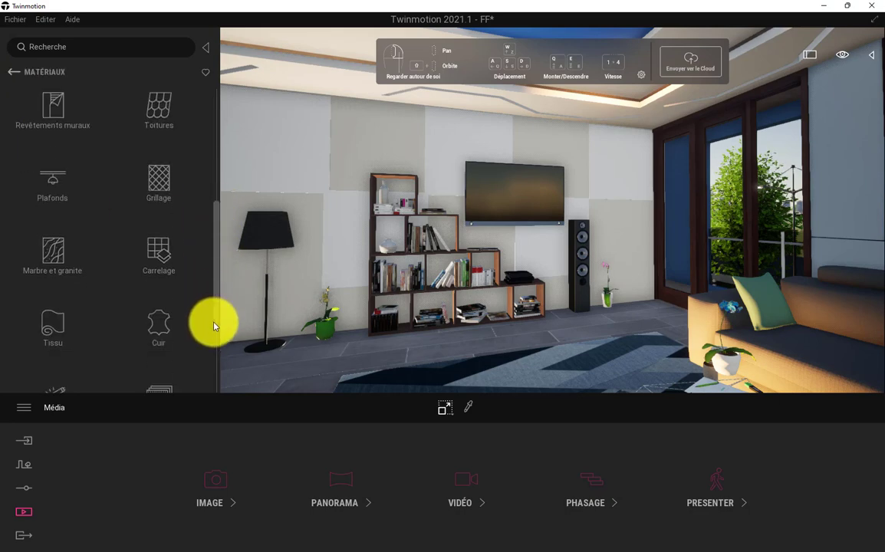
scroll(213, 349, "down", 3)
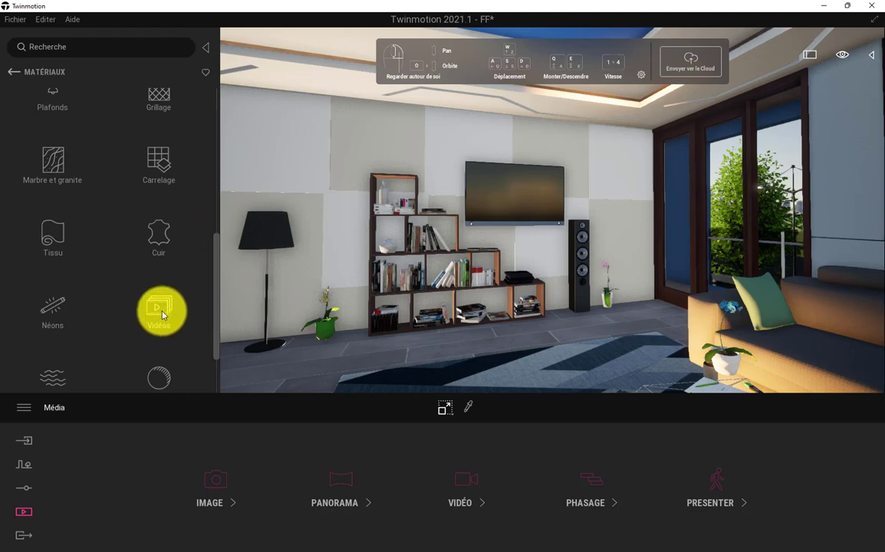
left_click(160, 311)
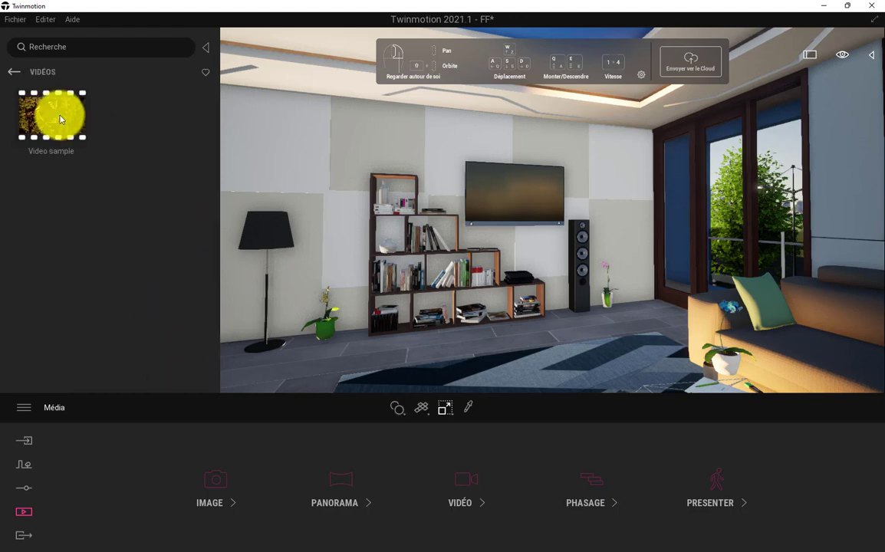
left_click_drag(60, 119, 519, 198)
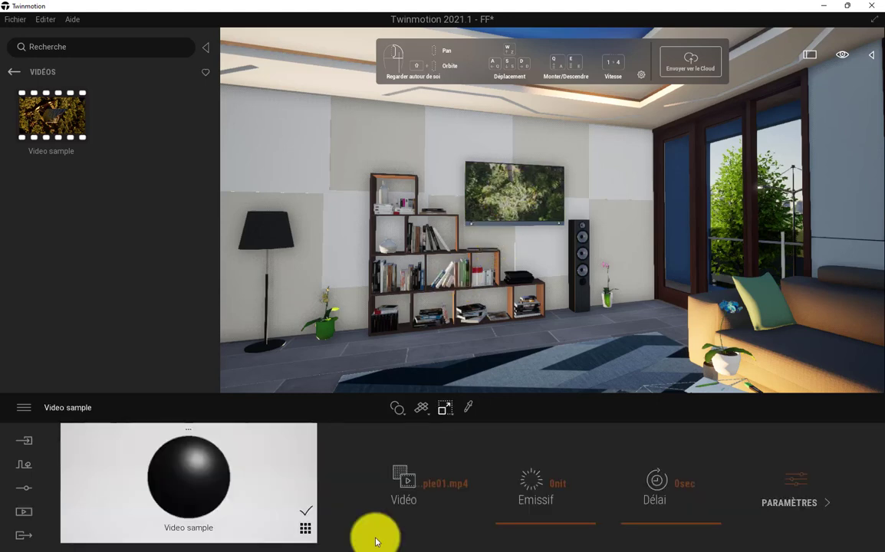
Load the "Qui croira verra" video file from the Bureau folder as the TV screen material's video
mouse_move(409, 484)
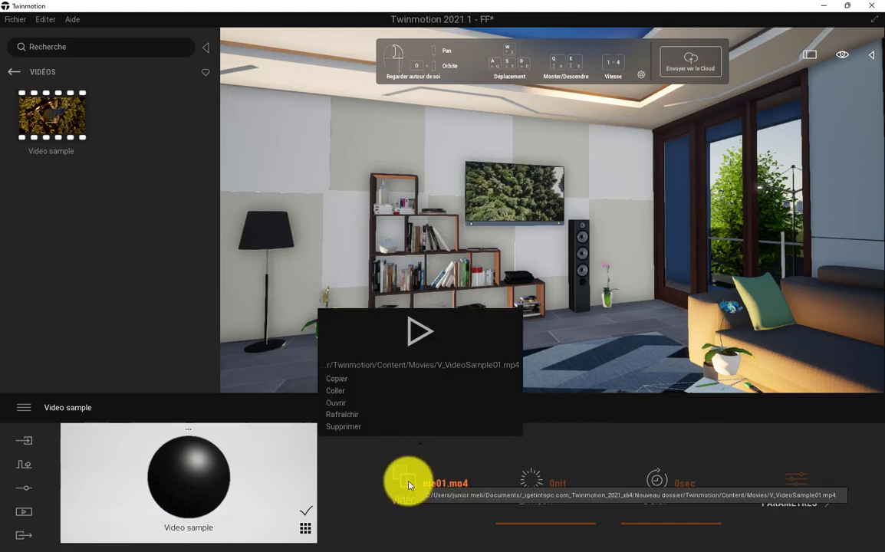
left_click(340, 407)
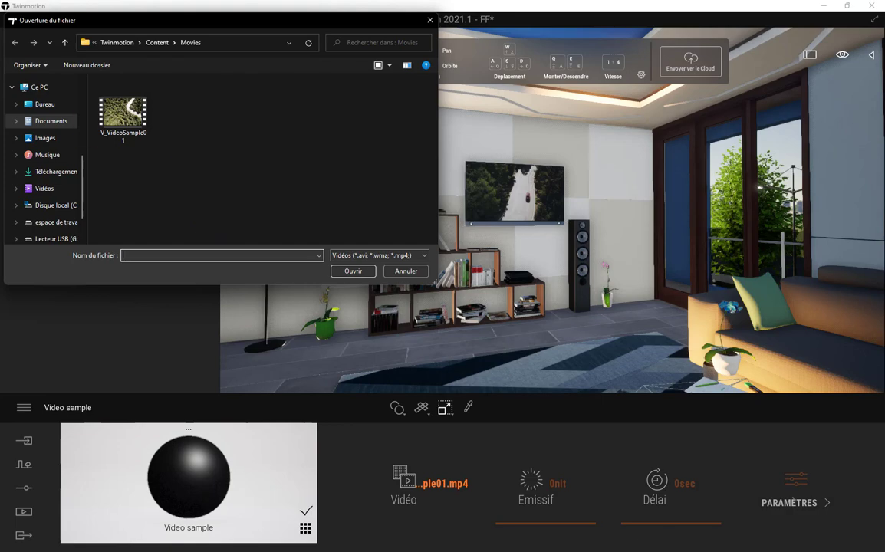
left_click(18, 105)
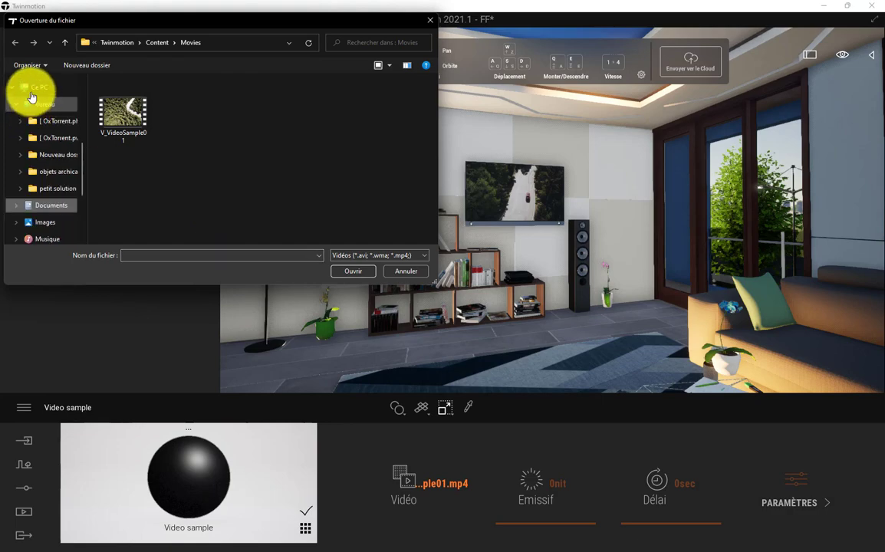
left_click(41, 105)
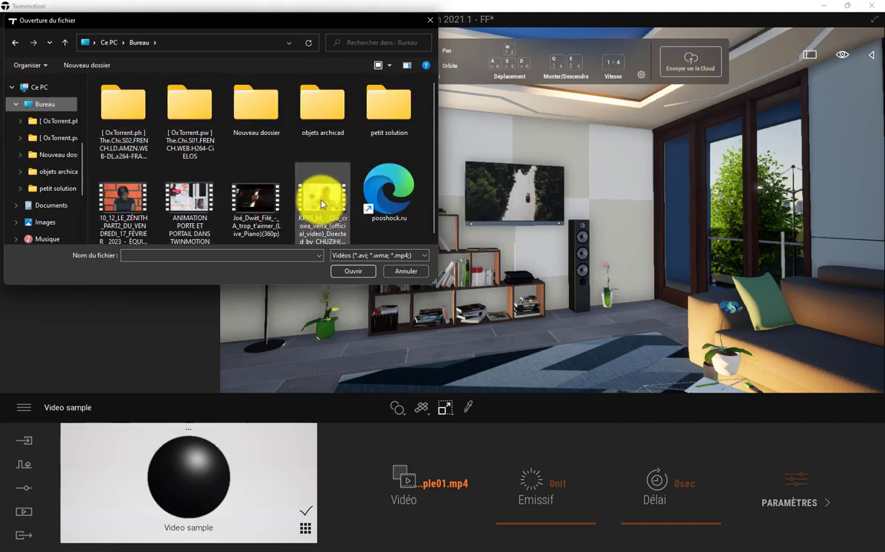
left_click(323, 203)
left_click(357, 272)
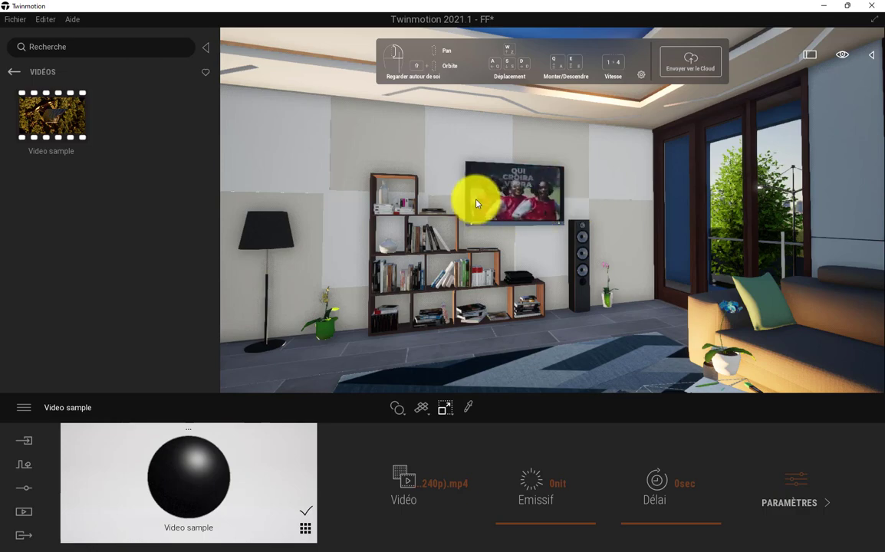
scroll(476, 203, "up", 2)
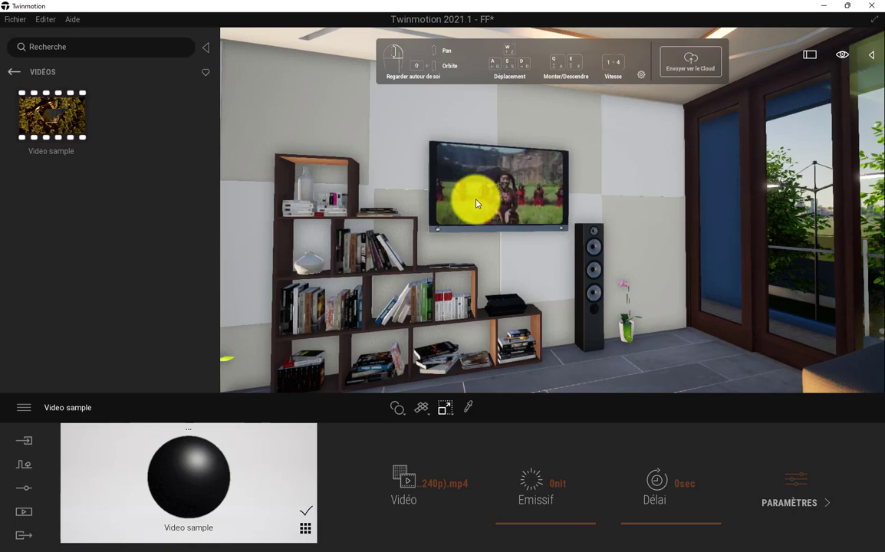
scroll(476, 203, "up", 3)
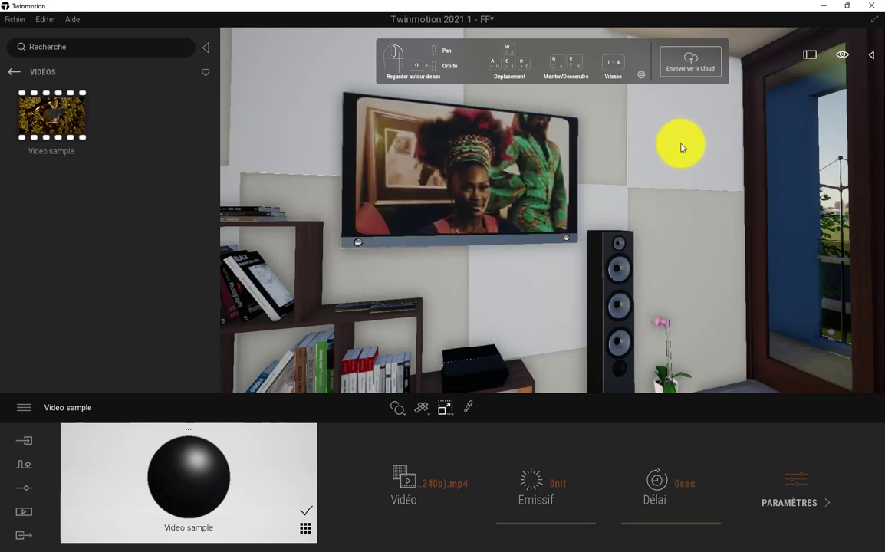
Sample the white wall panel's material near the window and create a new material in the scene's material list
left_click(476, 407)
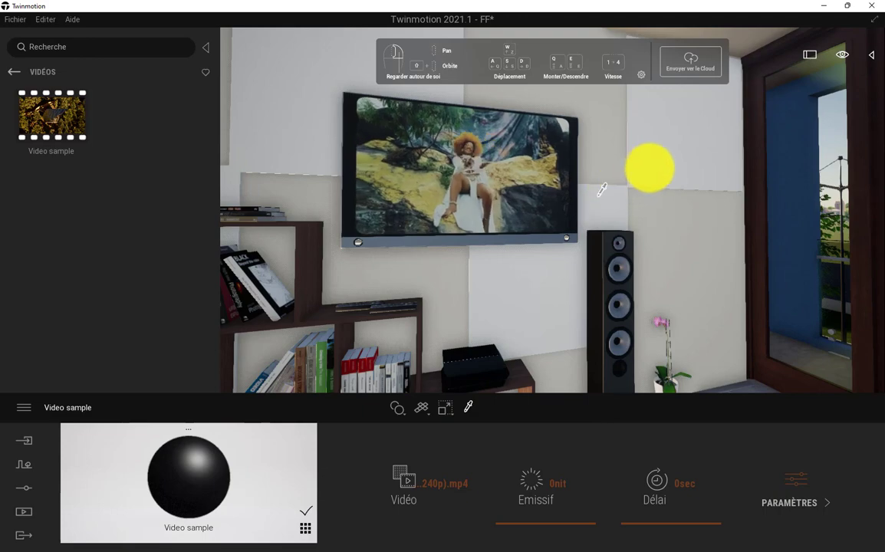
left_click(677, 152)
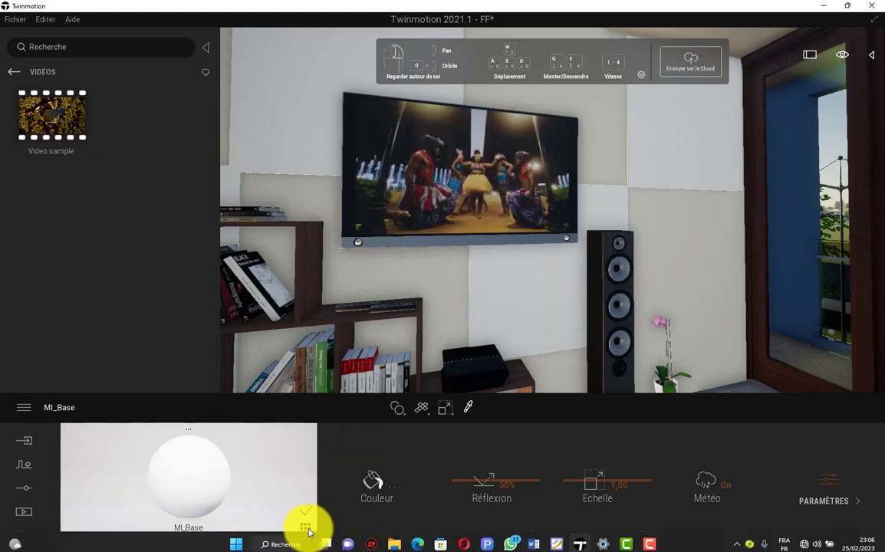
mouse_move(306, 529)
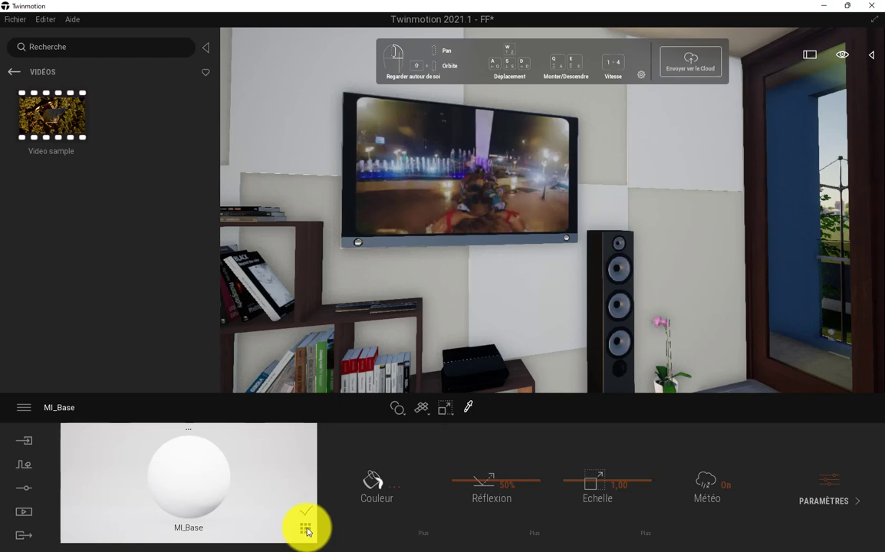
left_click(306, 529)
left_click(127, 454)
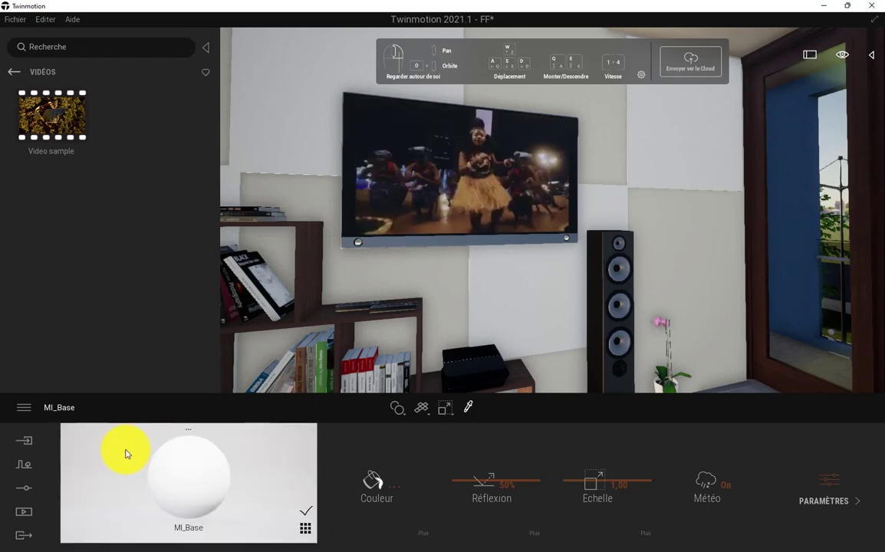
left_click(305, 528)
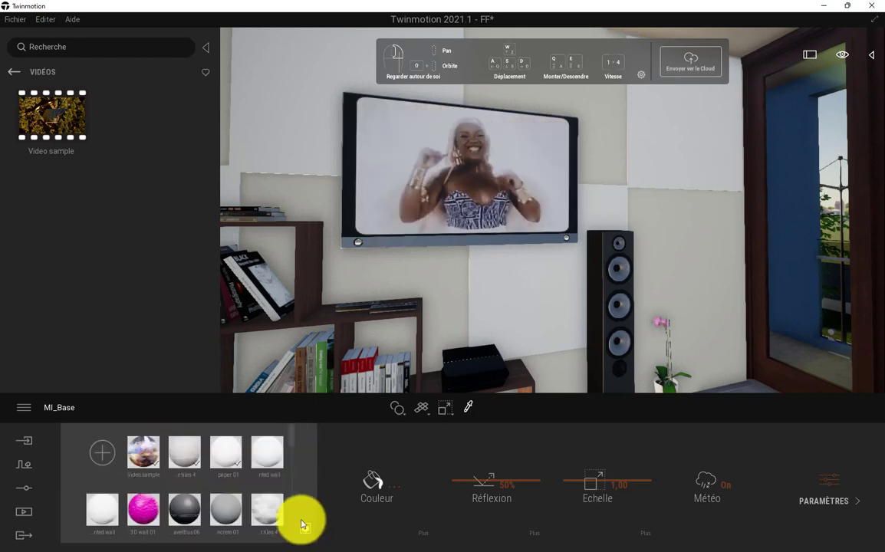
left_click(102, 453)
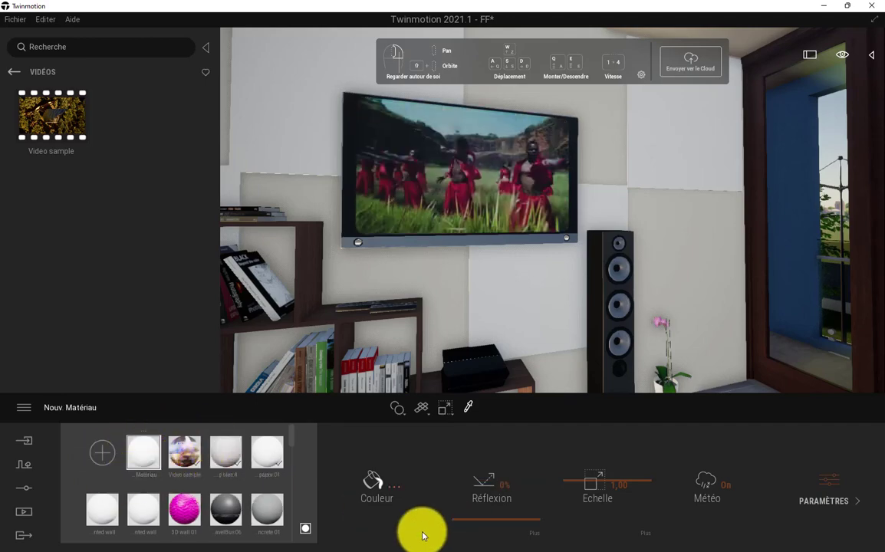
Load the image 8917e2e6798176eafd61d2019779eac9 from the Images folder as the new material's colour texture
left_click(380, 480)
right_click(376, 477)
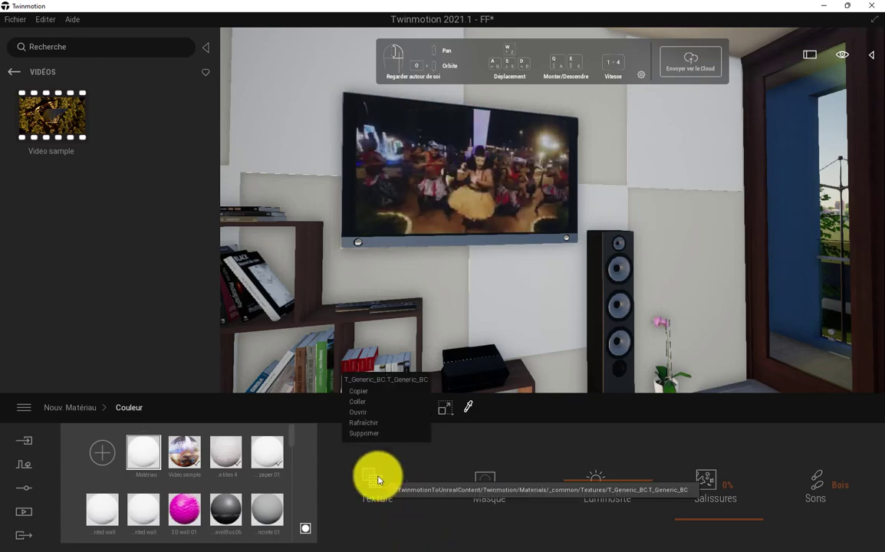
left_click(376, 393)
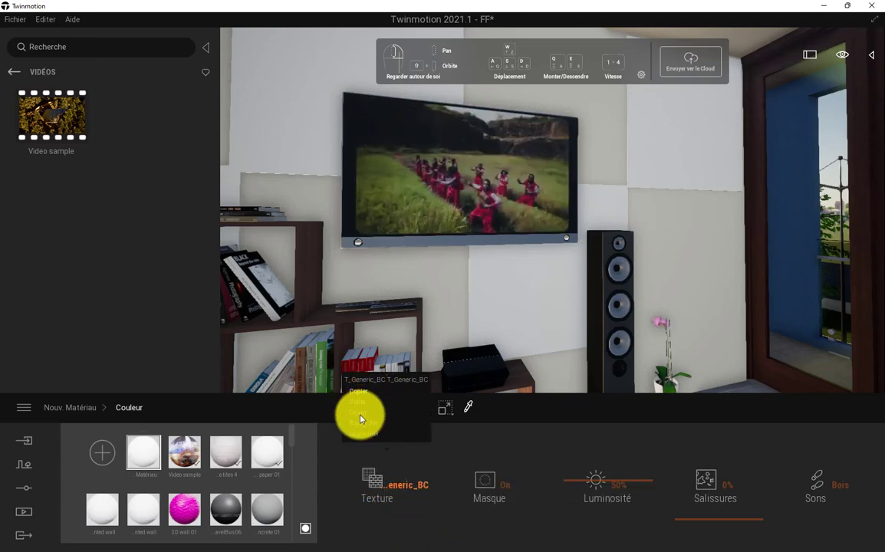
left_click(357, 413)
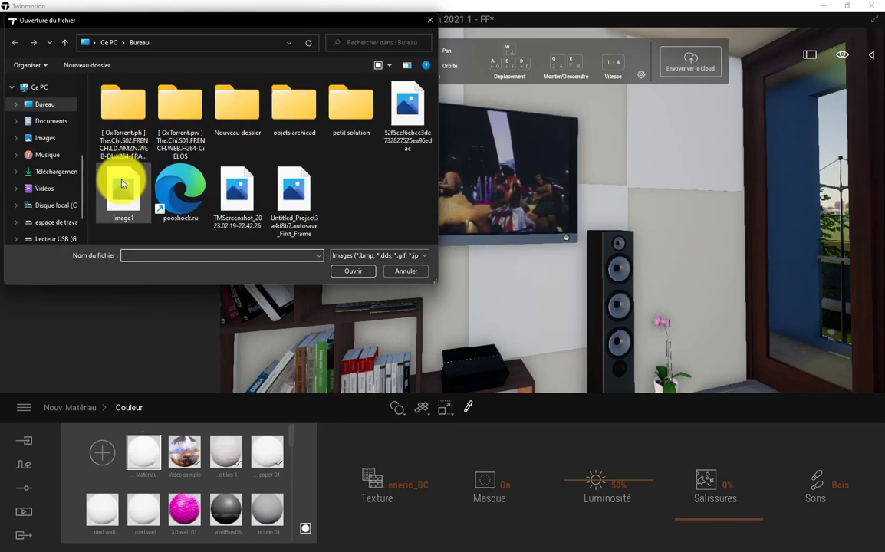
left_click(55, 142)
scroll(399, 158, "down", 1)
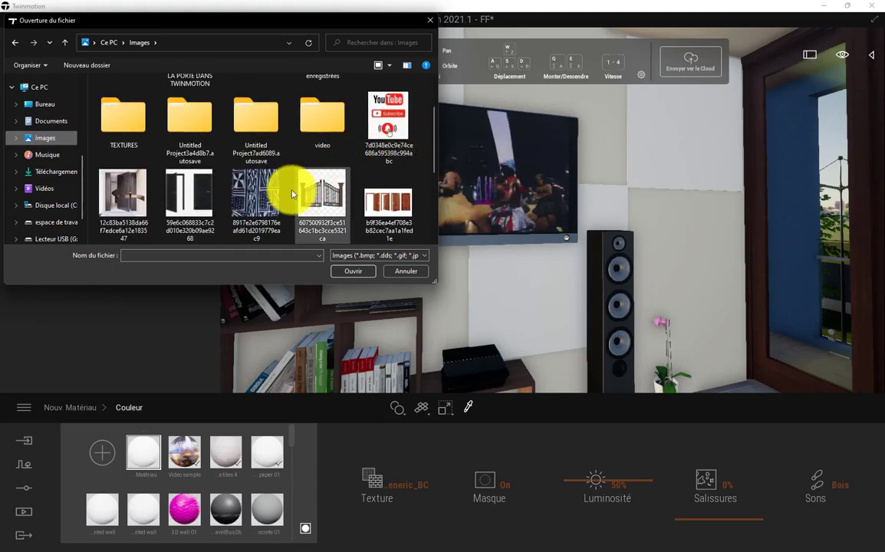
left_click(253, 184)
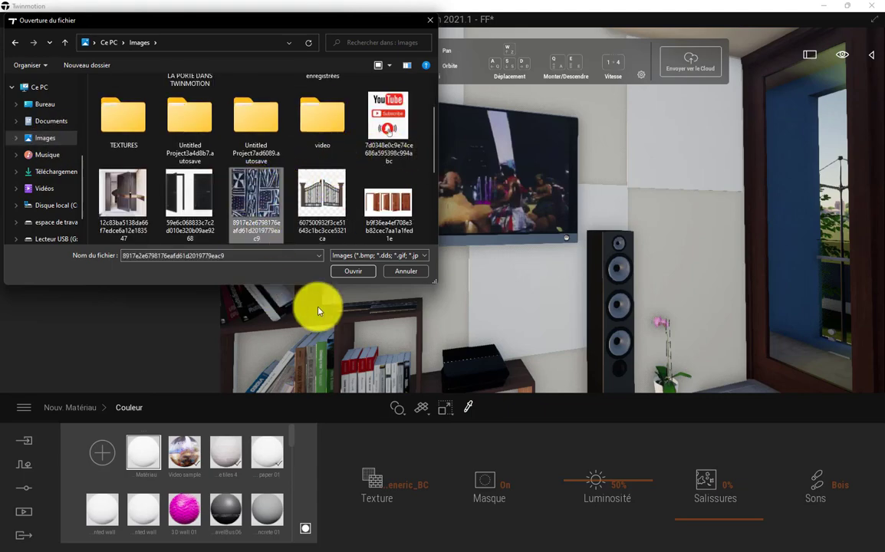
left_click(354, 275)
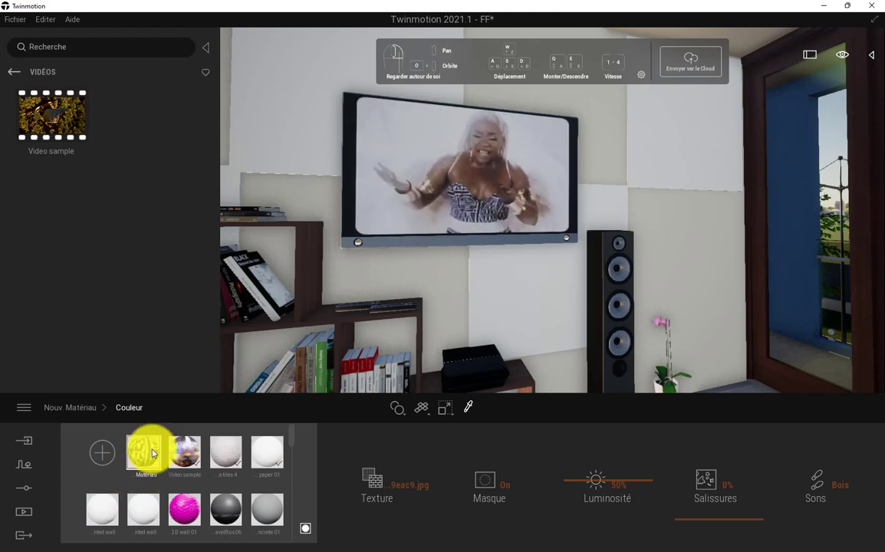
Apply the patterned material to the upper white wall panel beside the window and set its scale to 0.42
left_click_drag(142, 458, 675, 176)
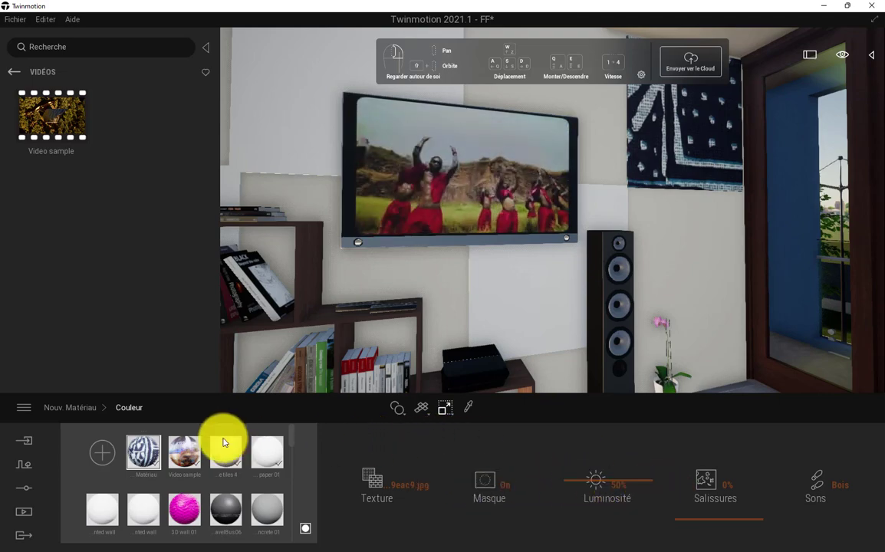
left_click(86, 408)
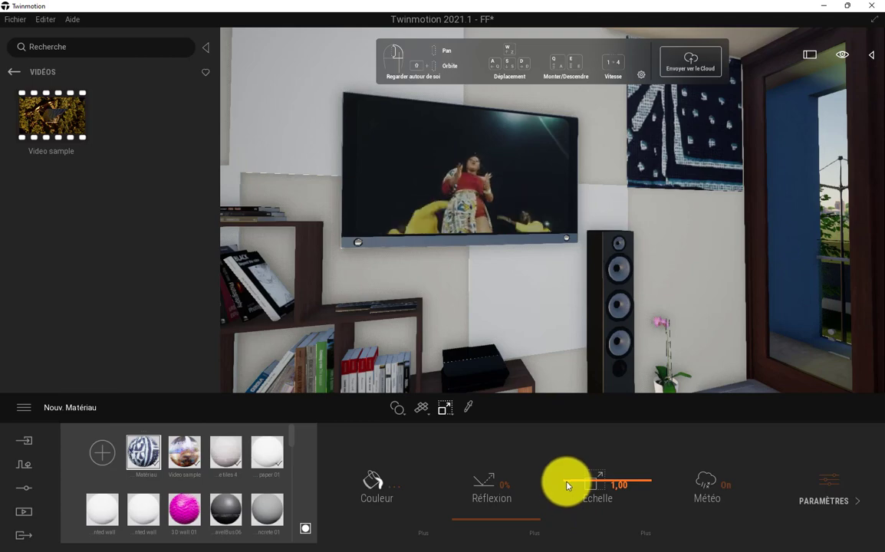
left_click_drag(567, 485, 566, 507)
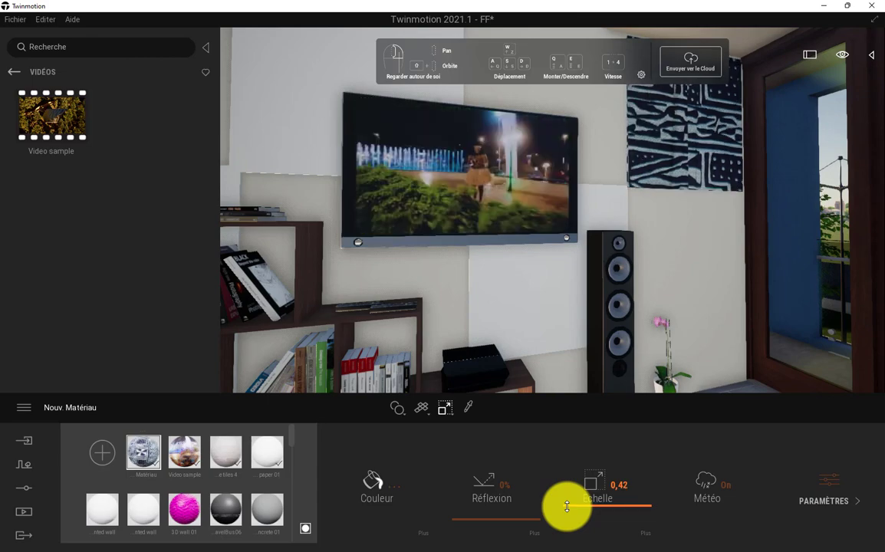
Apply the patterned material to the white wall panels below and behind the TV, behind the bookshelf, and above the floor lamp
left_click_drag(155, 451, 524, 316)
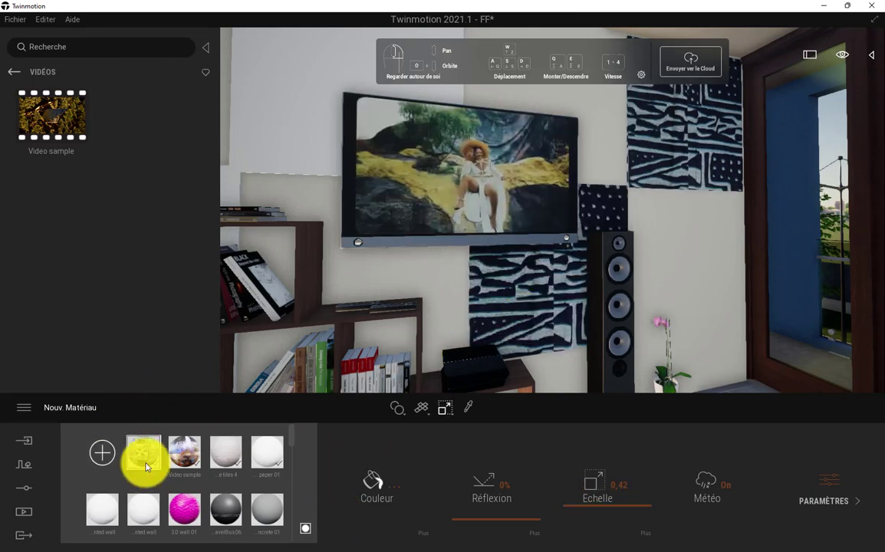
left_click_drag(141, 466, 280, 153)
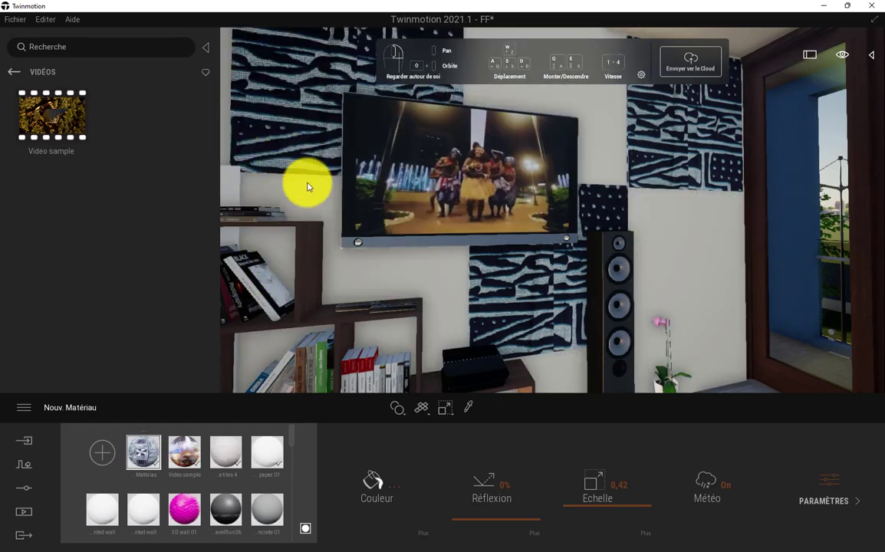
scroll(667, 312, "down", 3)
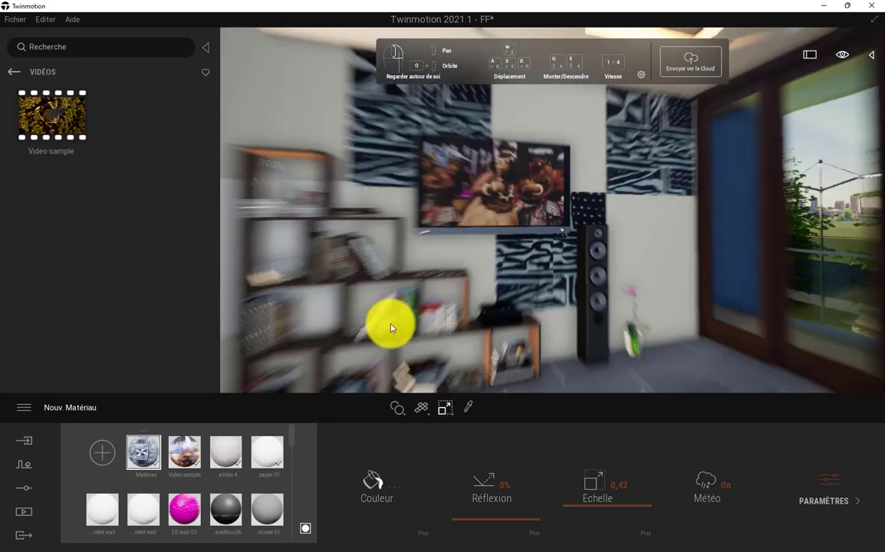
scroll(391, 328, "down", 3)
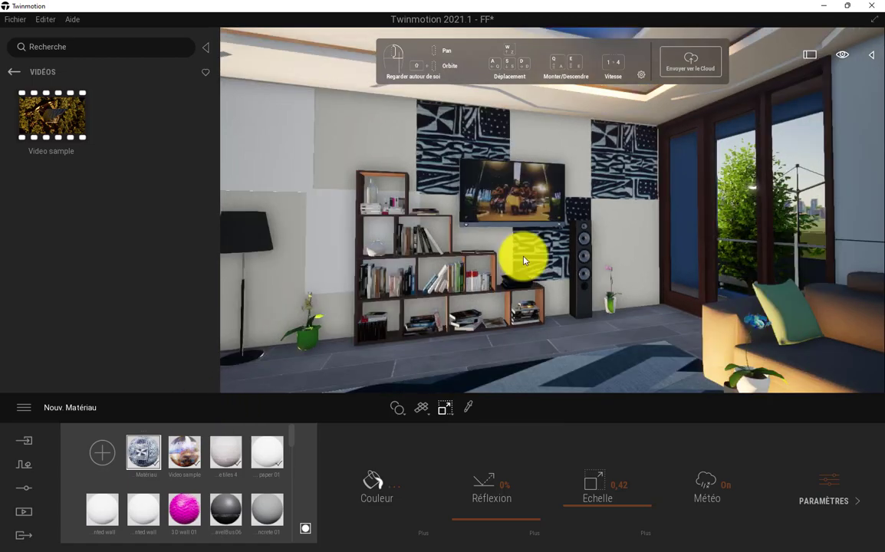
scroll(519, 257, "up", 3)
scroll(524, 261, "down", 4)
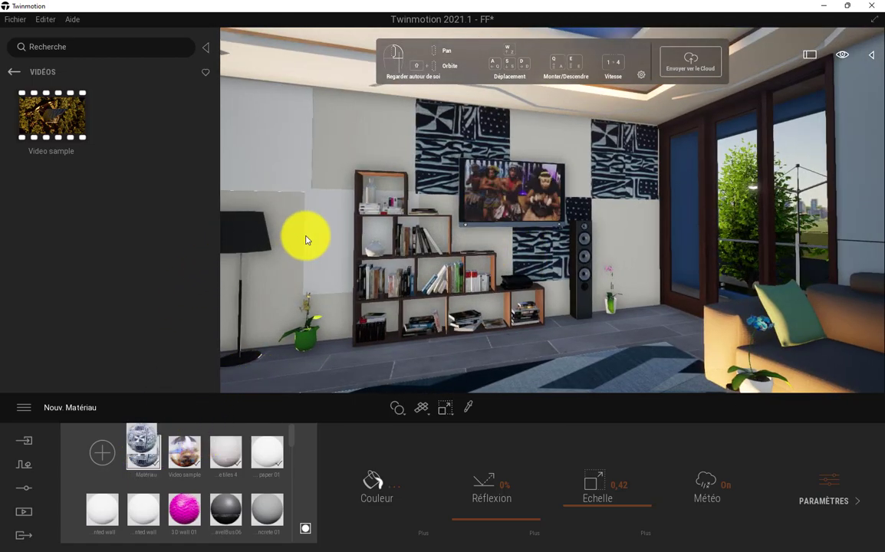
left_click(334, 238)
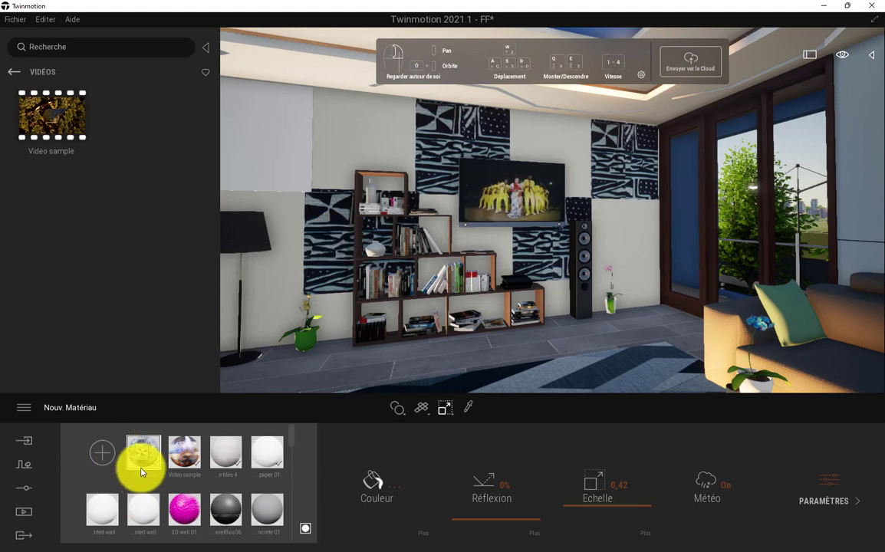
left_click_drag(143, 463, 285, 161)
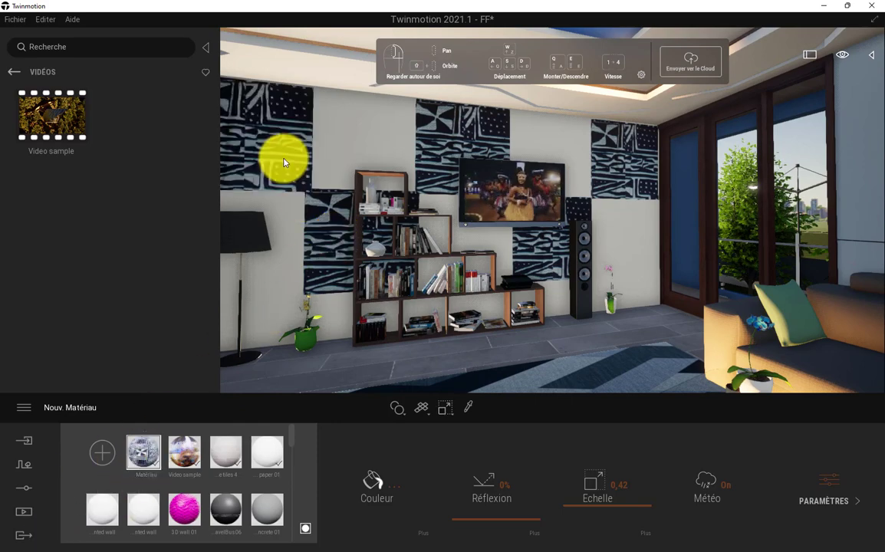